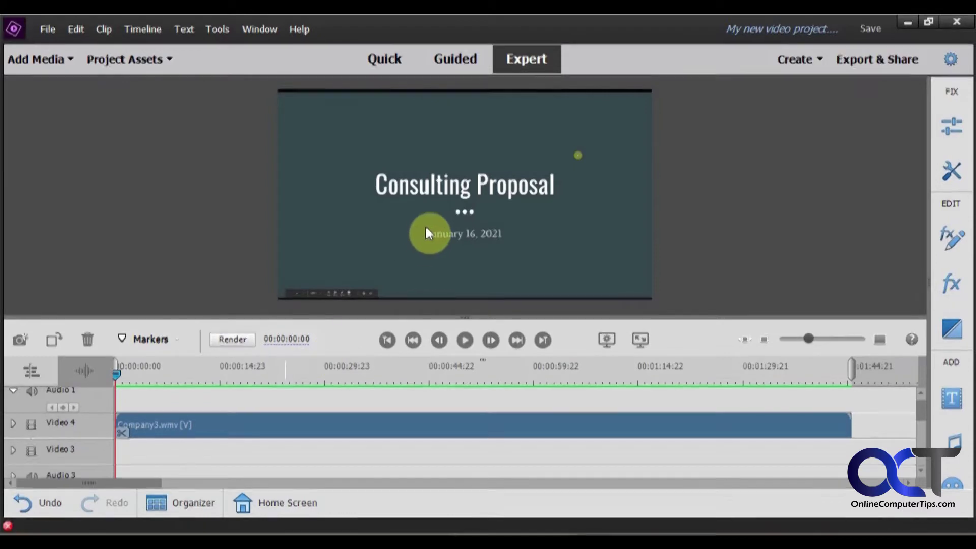
Play the video and scrub past The Team slide to the spreadsheet at 00:00:34:12
{"action": "left_click", "coordinate": [465, 340]}
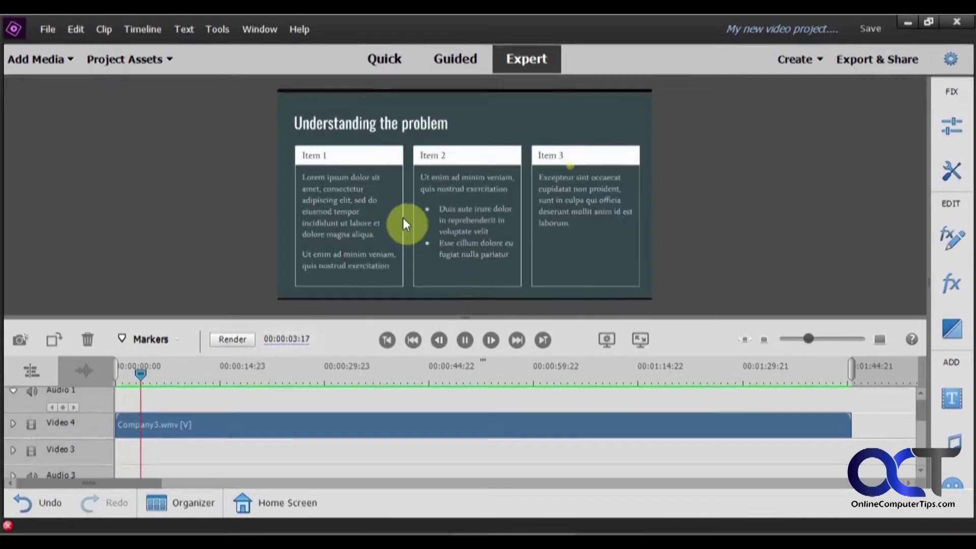
{"action": "left_click_drag", "start_coordinate": [154, 377], "coordinate": [212, 381]}
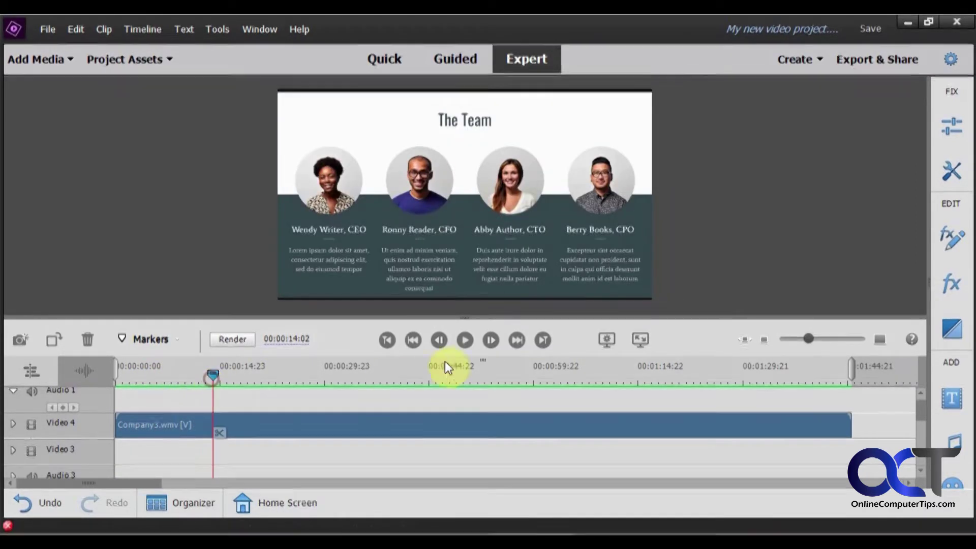
{"action": "left_click", "coordinate": [214, 379]}
{"action": "left_click_drag", "start_coordinate": [215, 380], "coordinate": [356, 380]}
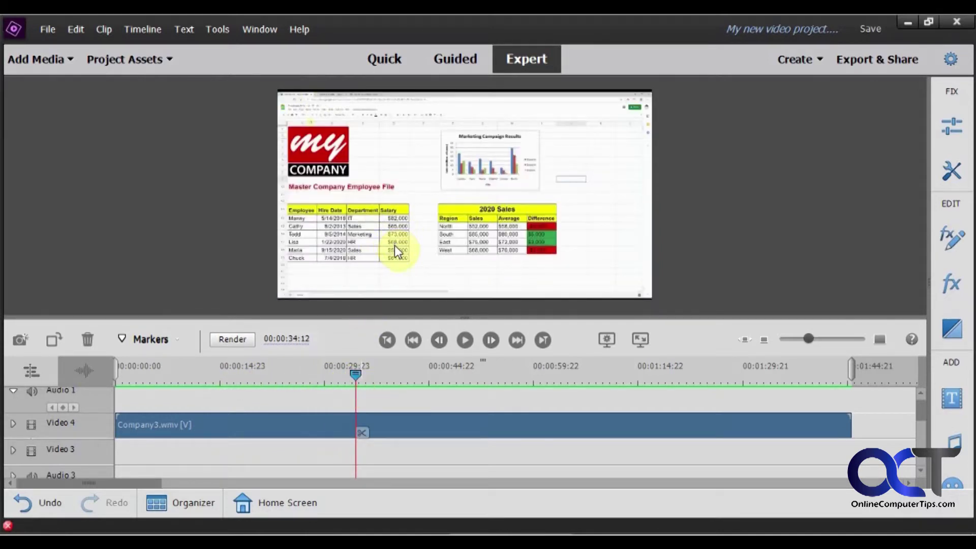
Set the preview monitor magnification to 75%
{"action": "right_click", "coordinate": [493, 238]}
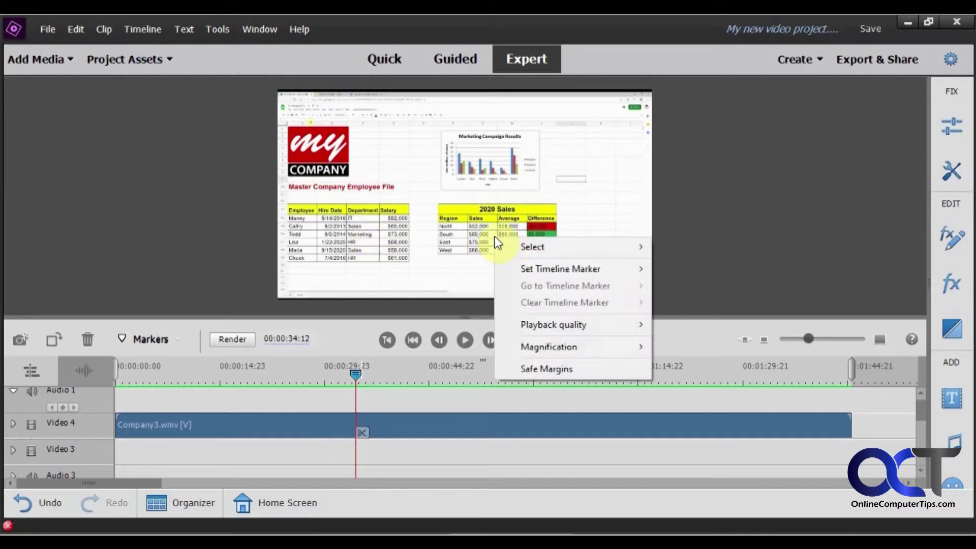
{"action": "mouse_move", "coordinate": [550, 347]}
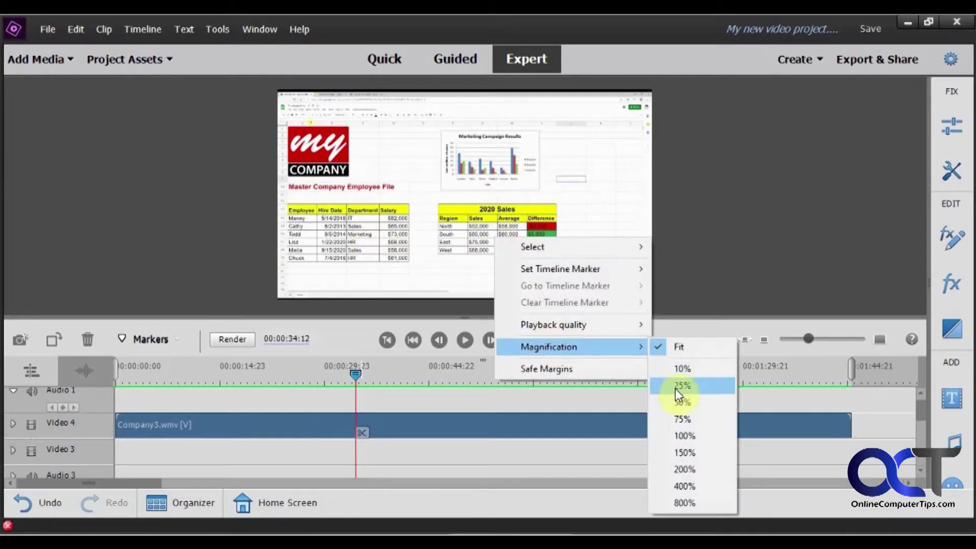
{"action": "left_click", "coordinate": [680, 402]}
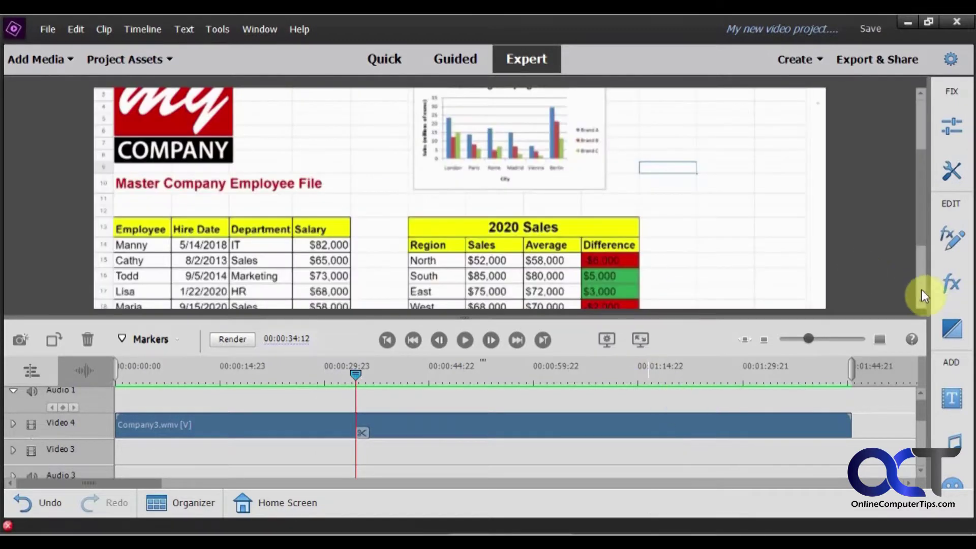
Split Company3.wmv at 00:00:33:13, where the spreadsheet begins, and select the second piece
{"action": "scroll", "coordinate": [920, 301], "scroll_direction": "down", "scroll_amount": 3}
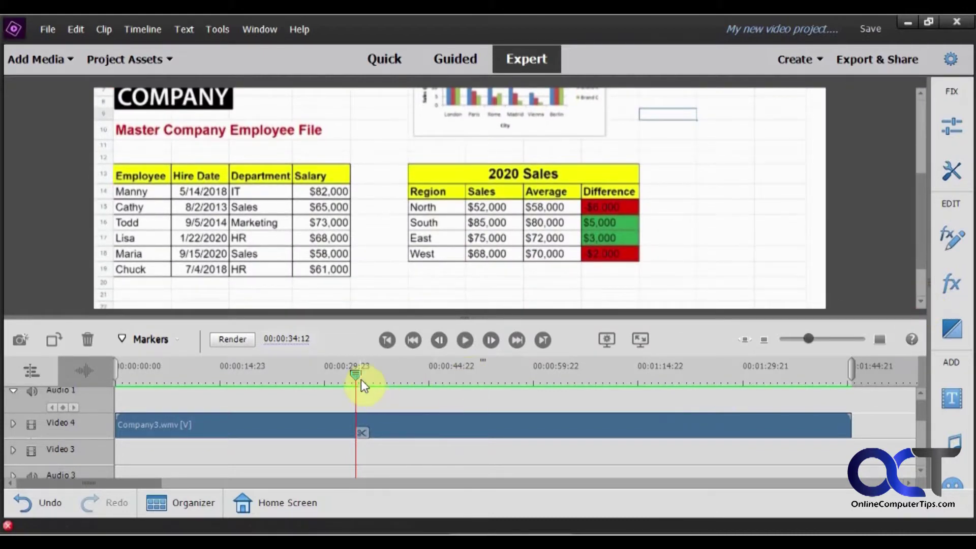
{"action": "left_click_drag", "start_coordinate": [358, 374], "coordinate": [349, 373]}
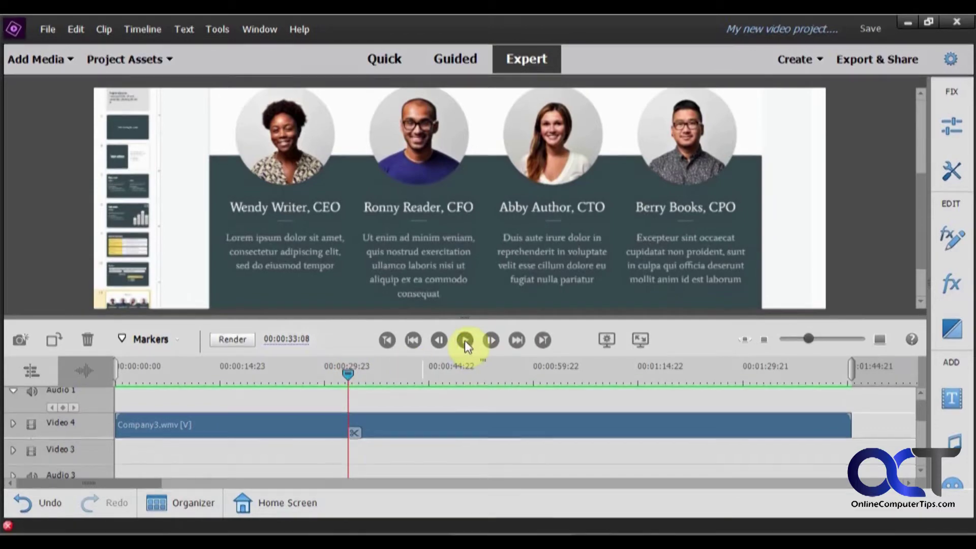
{"action": "left_click", "coordinate": [465, 340]}
{"action": "left_click", "coordinate": [355, 374]}
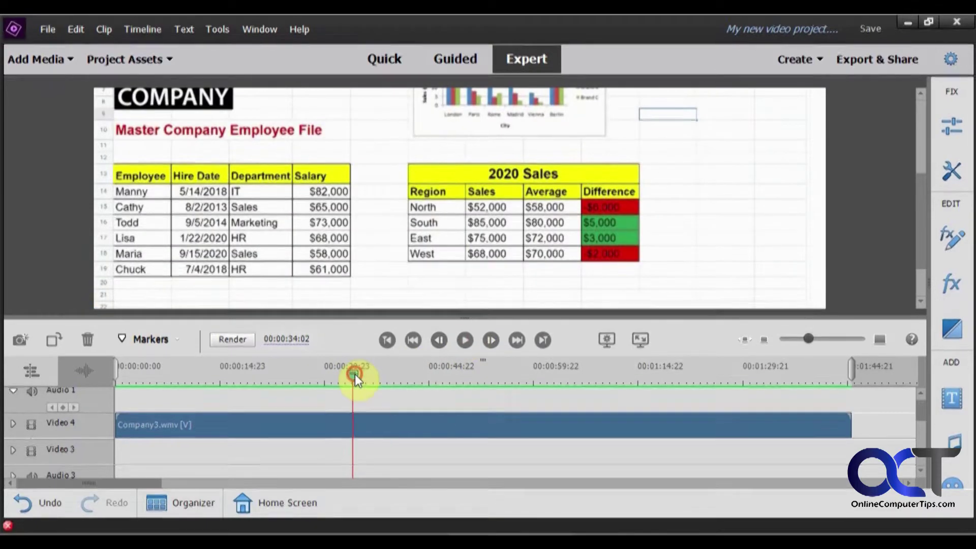
{"action": "left_click_drag", "start_coordinate": [355, 375], "coordinate": [348, 374]}
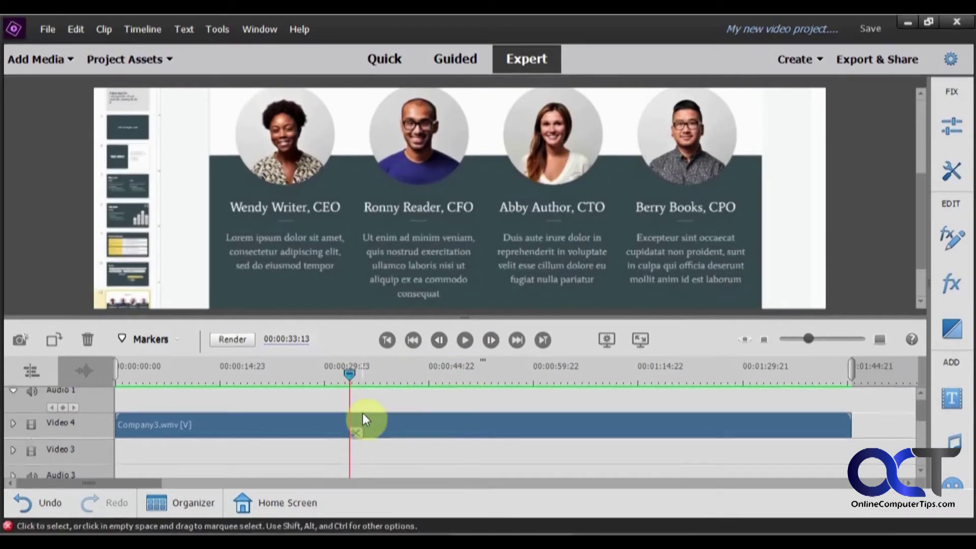
{"action": "left_click", "coordinate": [356, 433]}
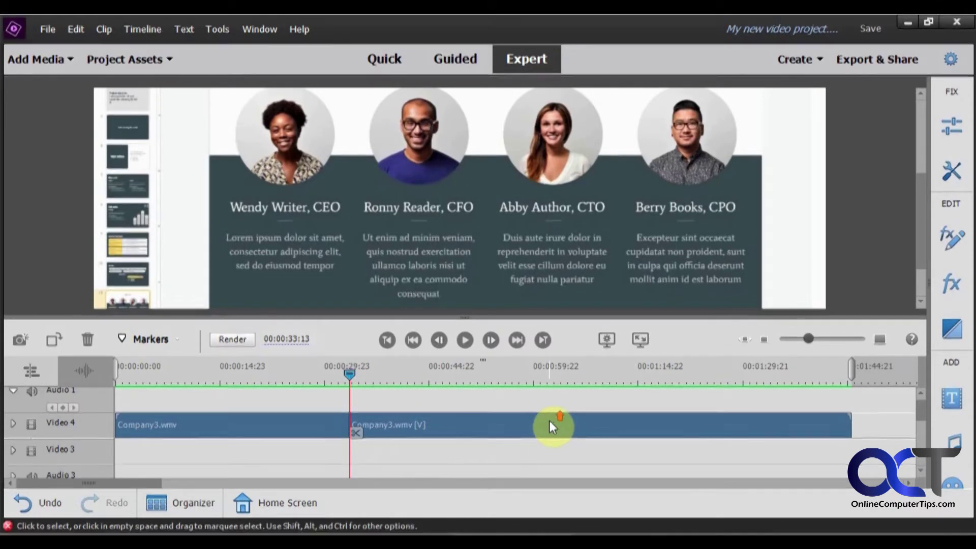
{"action": "left_click", "coordinate": [415, 425]}
Apply an effects mask to the spreadsheet piece of Company3.wmv, placing a masked copy on Video 5
{"action": "left_click", "coordinate": [377, 376]}
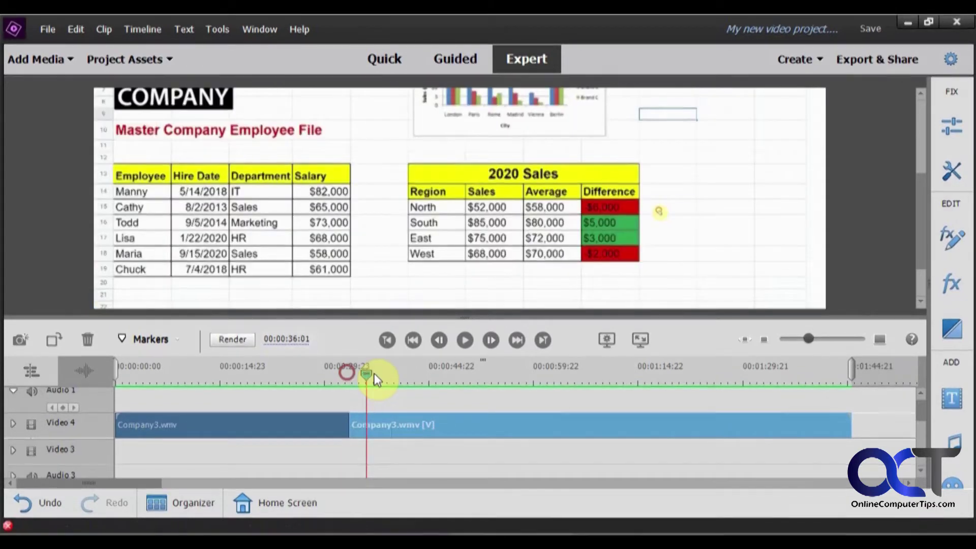
{"action": "right_click", "coordinate": [440, 428]}
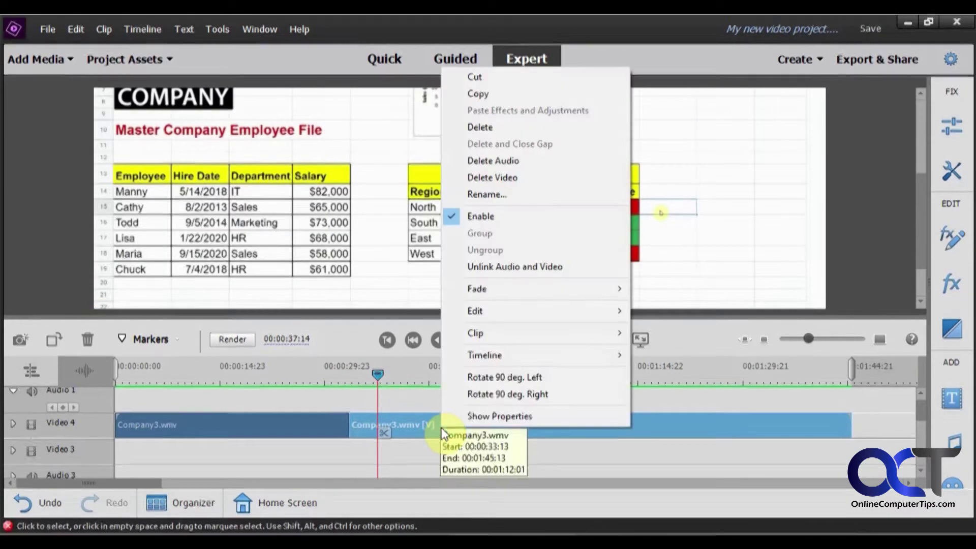
{"action": "mouse_move", "coordinate": [486, 337]}
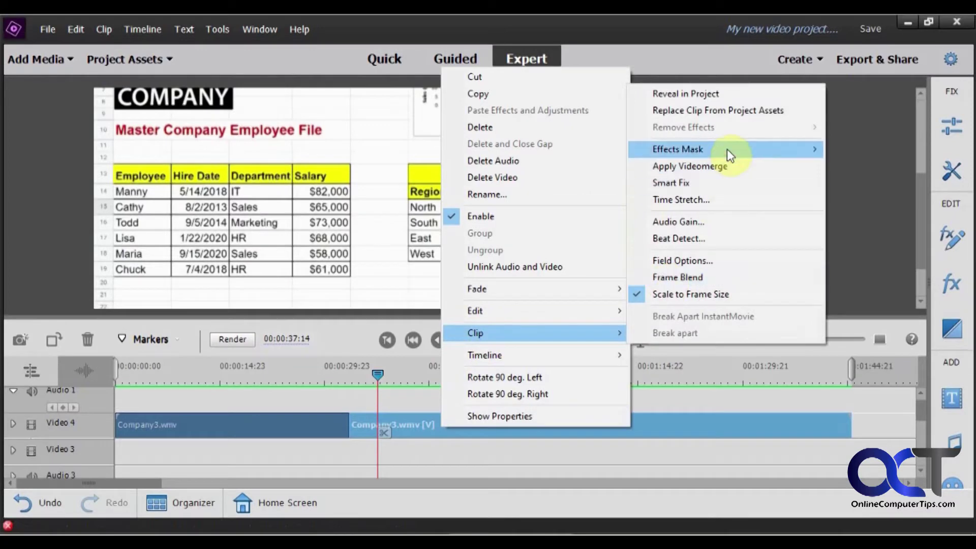
{"action": "mouse_move", "coordinate": [727, 148]}
{"action": "left_click", "coordinate": [855, 152]}
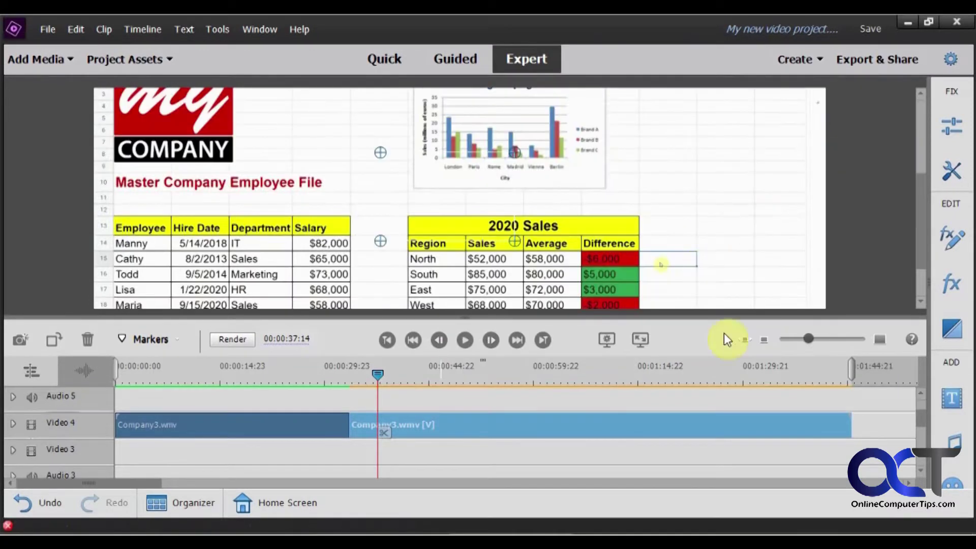
{"action": "left_click", "coordinate": [920, 395]}
{"action": "left_click", "coordinate": [919, 395]}
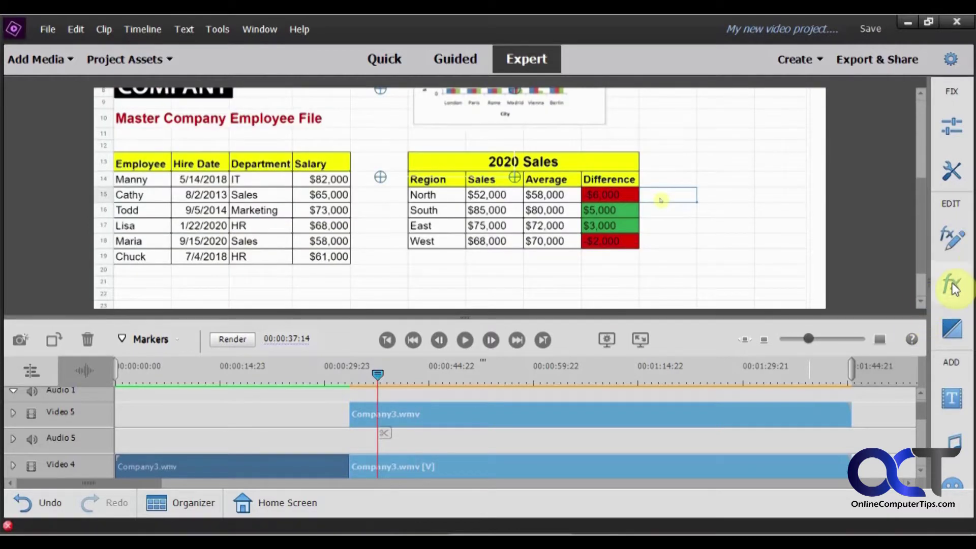
Drag Gaussian Blur toward the Video 5 clip and resize the mask box around the Salary column
{"action": "left_click", "coordinate": [953, 287]}
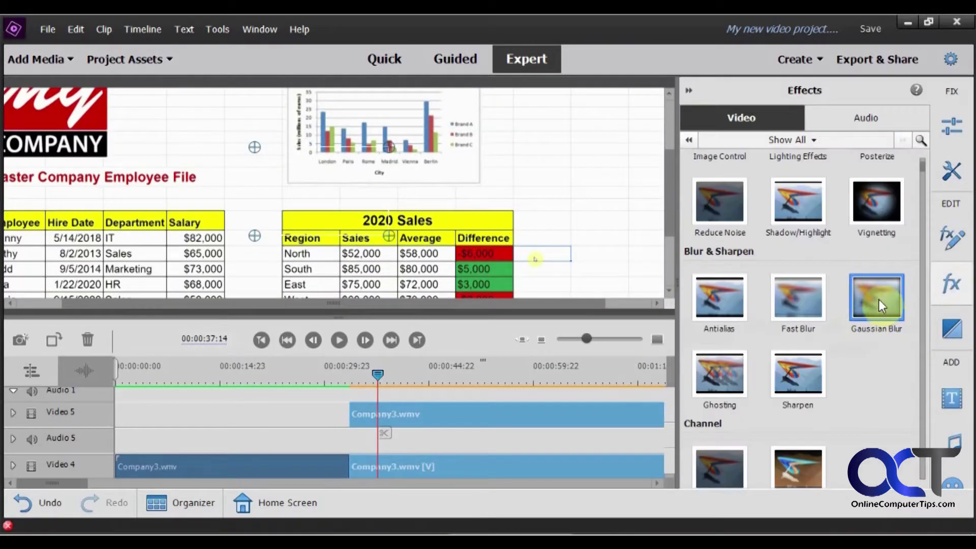
{"action": "left_click_drag", "start_coordinate": [871, 300], "coordinate": [481, 411]}
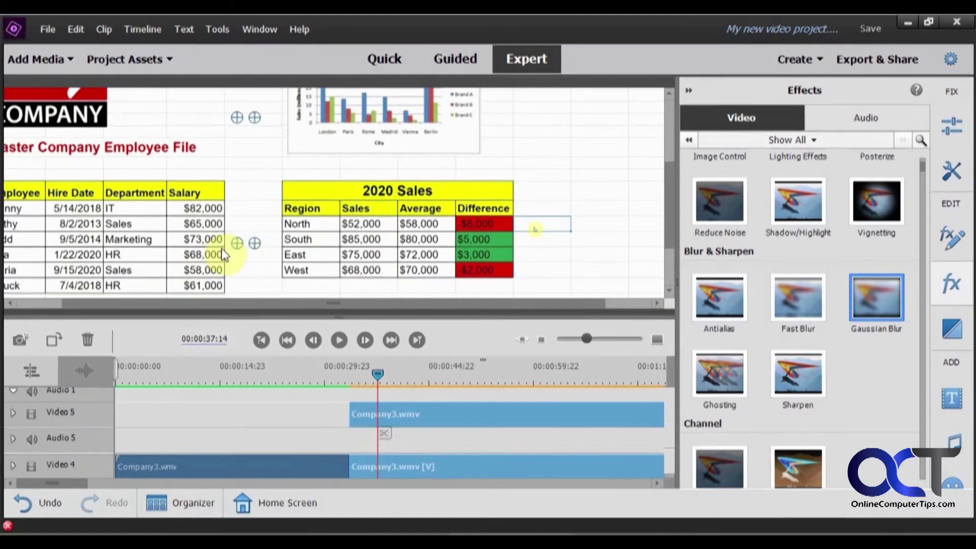
{"action": "left_click_drag", "start_coordinate": [178, 263], "coordinate": [175, 294]}
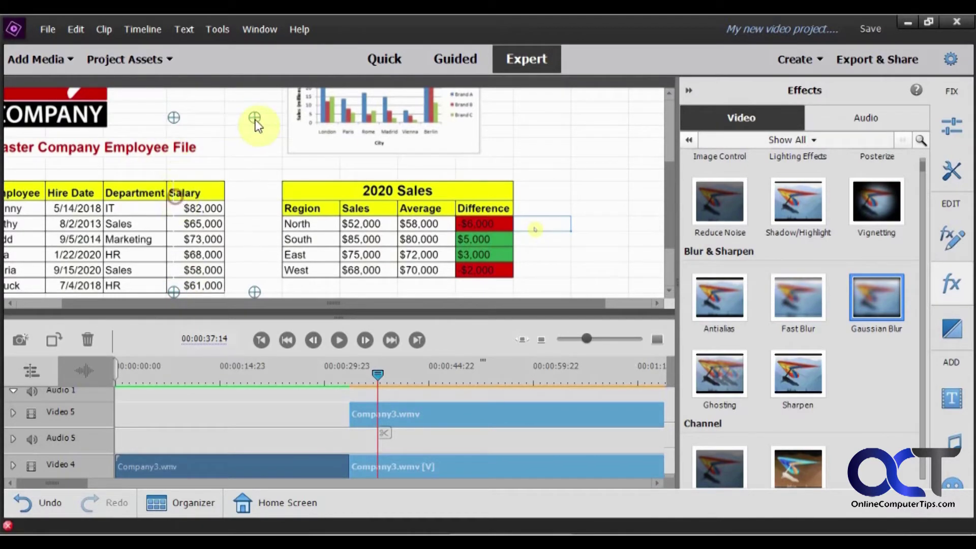
{"action": "left_click_drag", "start_coordinate": [254, 125], "coordinate": [232, 201]}
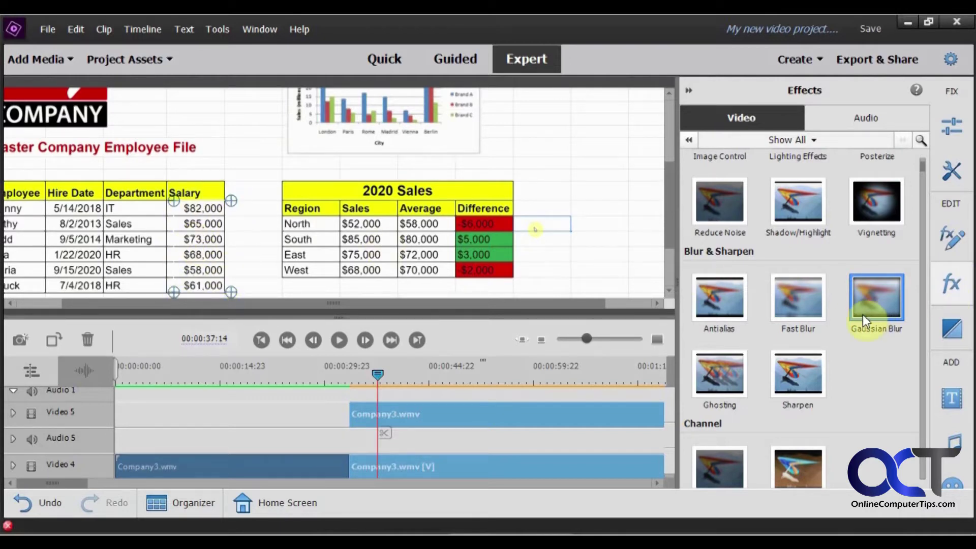
Apply Gaussian Blur to the masked Video 5 clip with Blurriness 37.2, then return to The Team slide
{"action": "left_click_drag", "start_coordinate": [870, 298], "coordinate": [529, 413]}
{"action": "scroll", "coordinate": [670, 293], "scroll_direction": "down", "scroll_amount": 2}
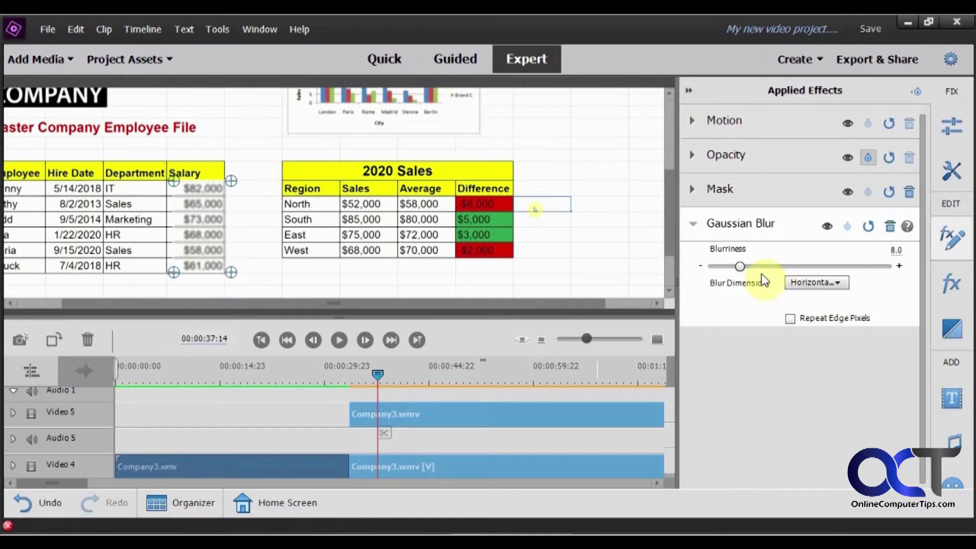
{"action": "left_click_drag", "start_coordinate": [741, 266], "coordinate": [842, 266]}
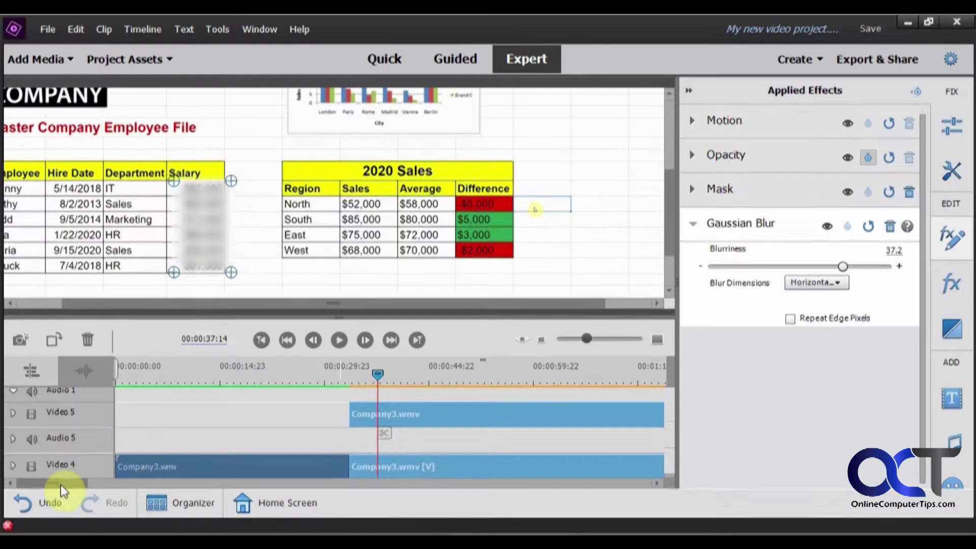
{"action": "left_click", "coordinate": [208, 375]}
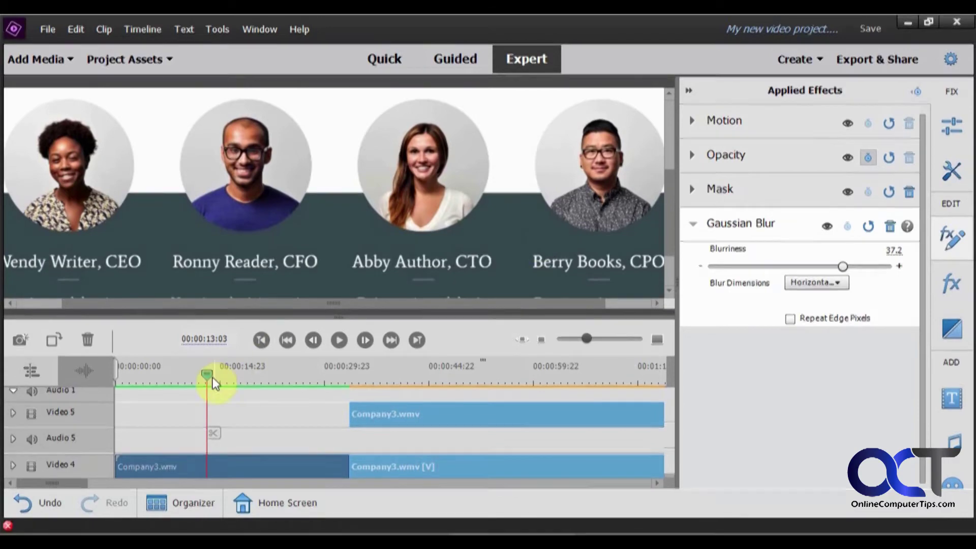
Move the playhead back to 00:00:12:16 and select the first Company3.wmv clip
{"action": "mouse_move", "coordinate": [200, 373]}
{"action": "left_mouse_down"}
{"action": "mouse_move", "coordinate": [184, 374]}
{"action": "mouse_move", "coordinate": [203, 374]}
{"action": "left_mouse_up"}
{"action": "left_click", "coordinate": [215, 455]}
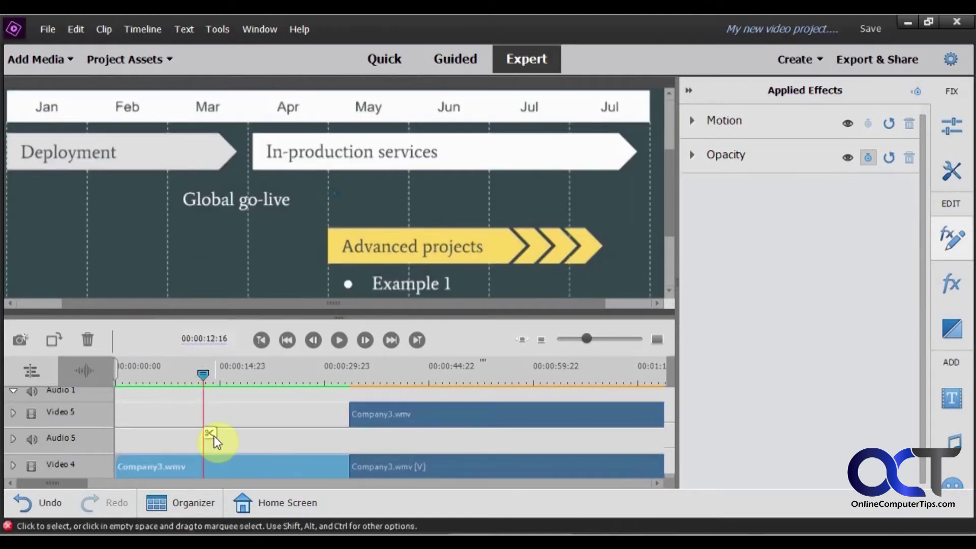
Split the first clip at 00:00:12:16 and apply an effects mask to its Team-slide piece
{"action": "left_click", "coordinate": [212, 434]}
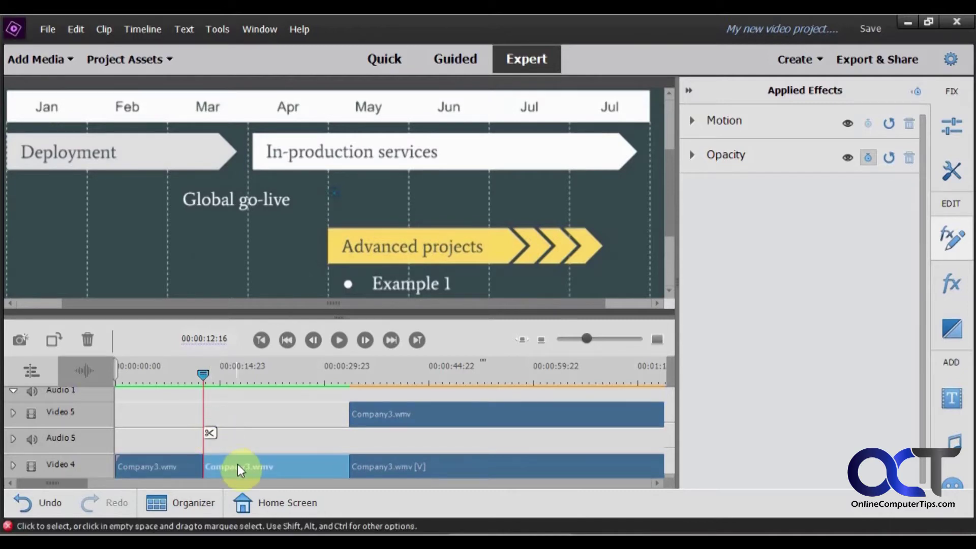
{"action": "left_click", "coordinate": [243, 375]}
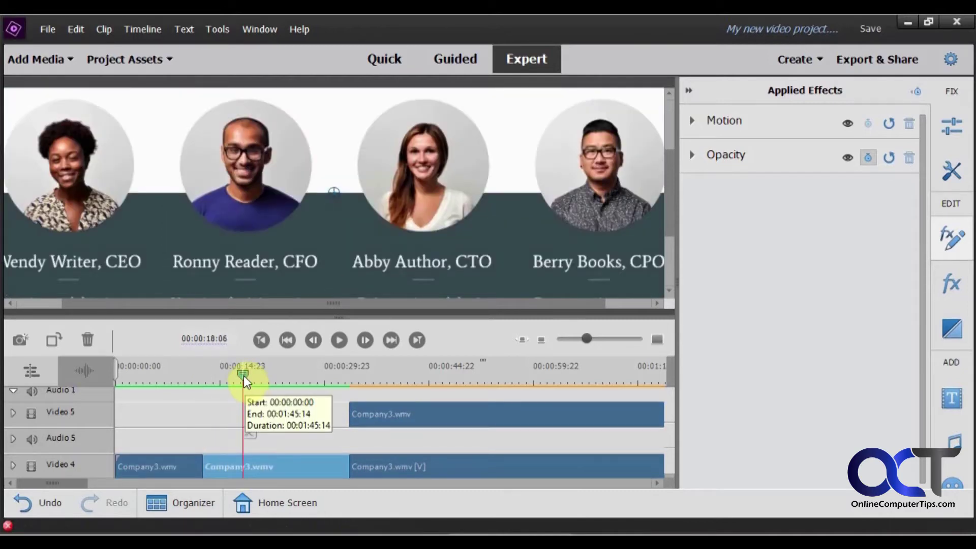
{"action": "right_click", "coordinate": [292, 462]}
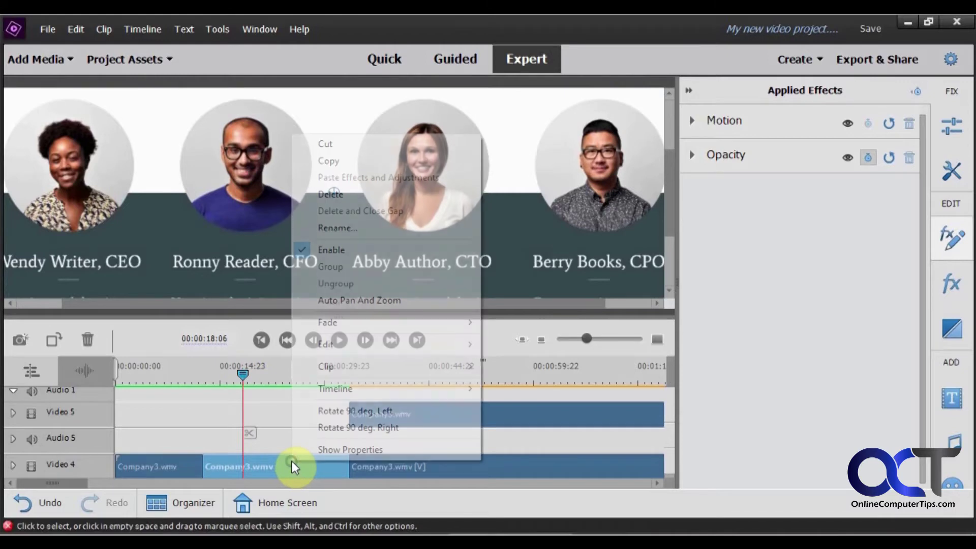
{"action": "mouse_move", "coordinate": [365, 380]}
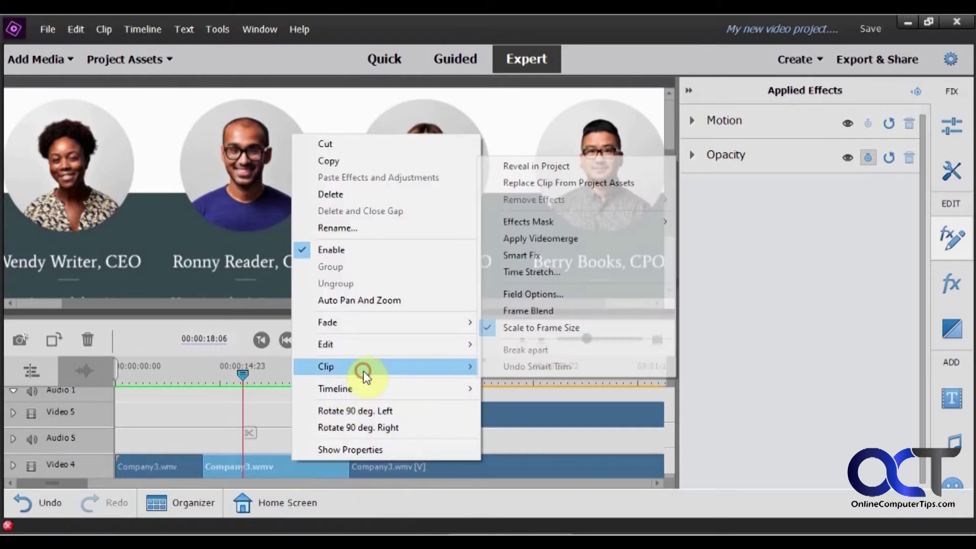
{"action": "left_click", "coordinate": [534, 223]}
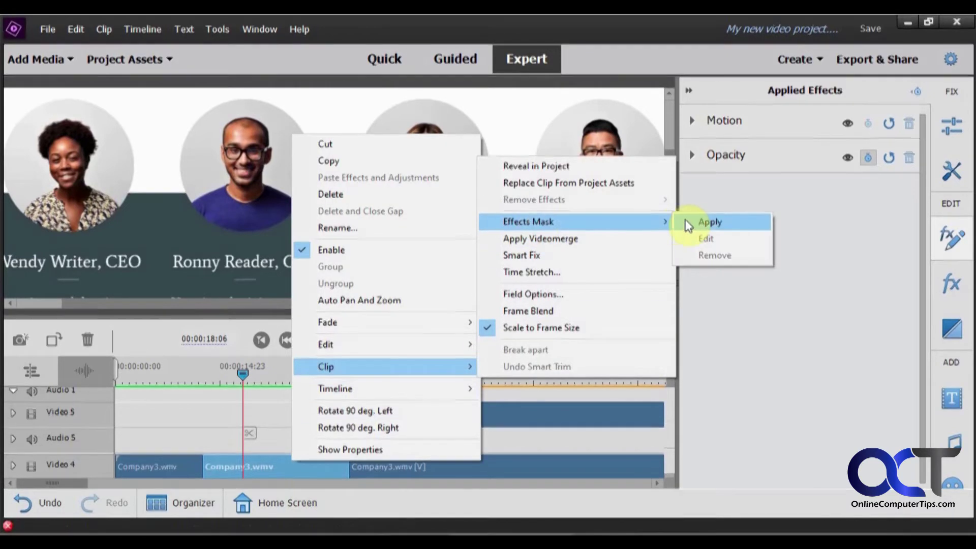
{"action": "left_click", "coordinate": [699, 222]}
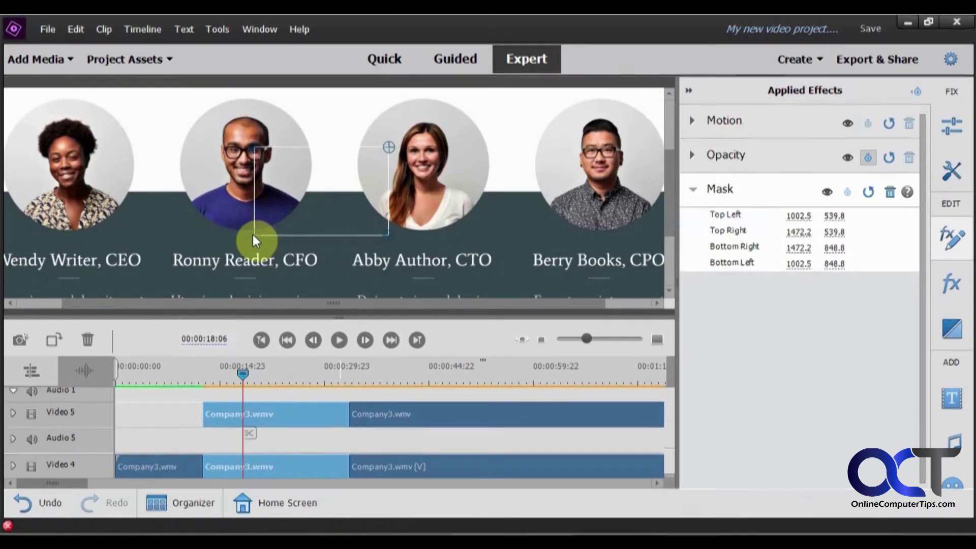
Shrink the mask rectangle to frame only the CFO's face on the Team slide
{"action": "left_click_drag", "start_coordinate": [252, 233], "coordinate": [210, 117]}
{"action": "left_click_drag", "start_coordinate": [392, 148], "coordinate": [283, 191]}
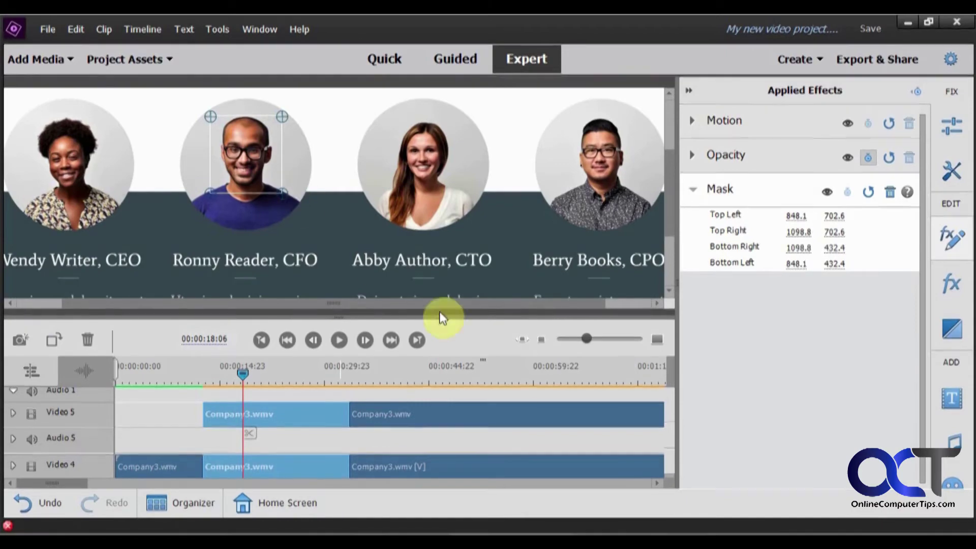
{"action": "left_click", "coordinate": [961, 286]}
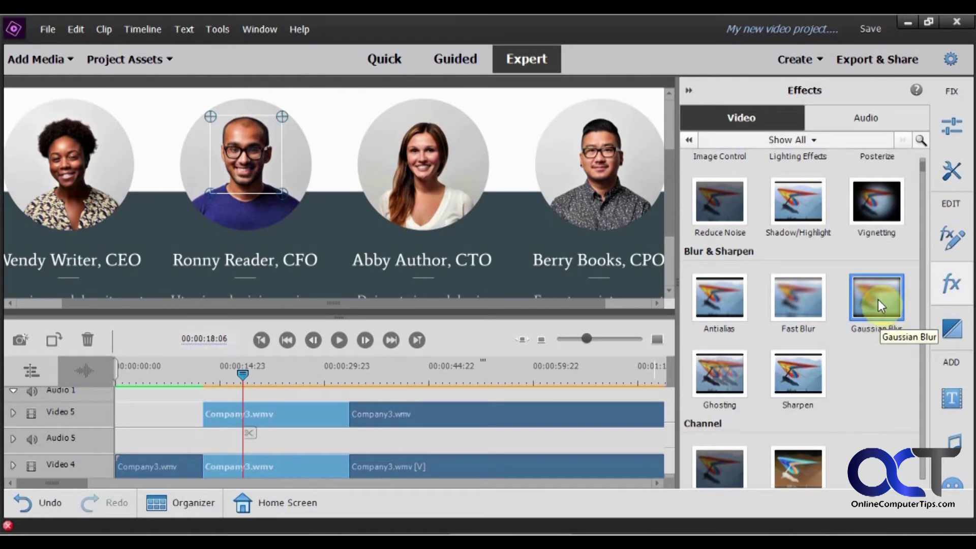
Apply Gaussian Blur to the masked Team-slide clip and set Blurriness to 39.0
{"action": "left_click_drag", "start_coordinate": [874, 297], "coordinate": [283, 417]}
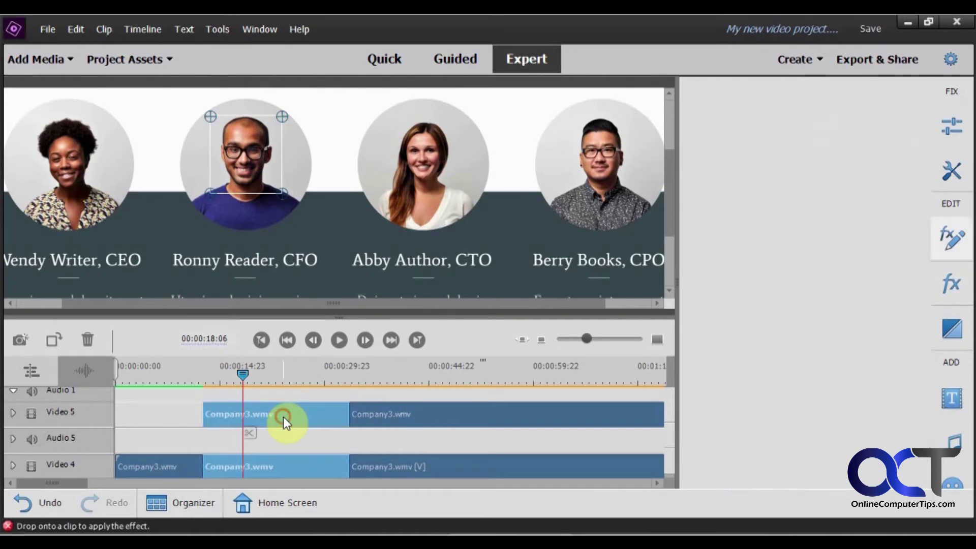
{"action": "left_click_drag", "start_coordinate": [742, 268], "coordinate": [849, 267]}
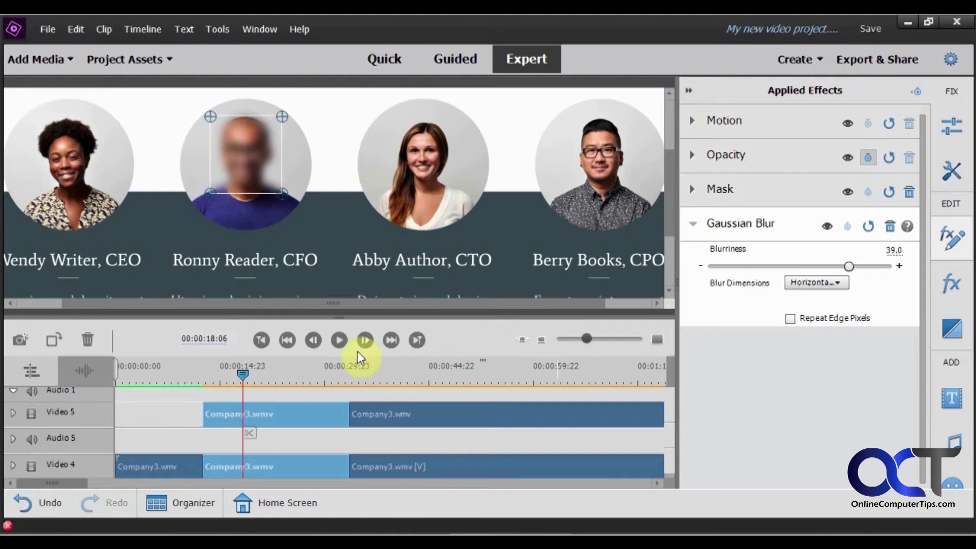
{"action": "left_click", "coordinate": [175, 371]}
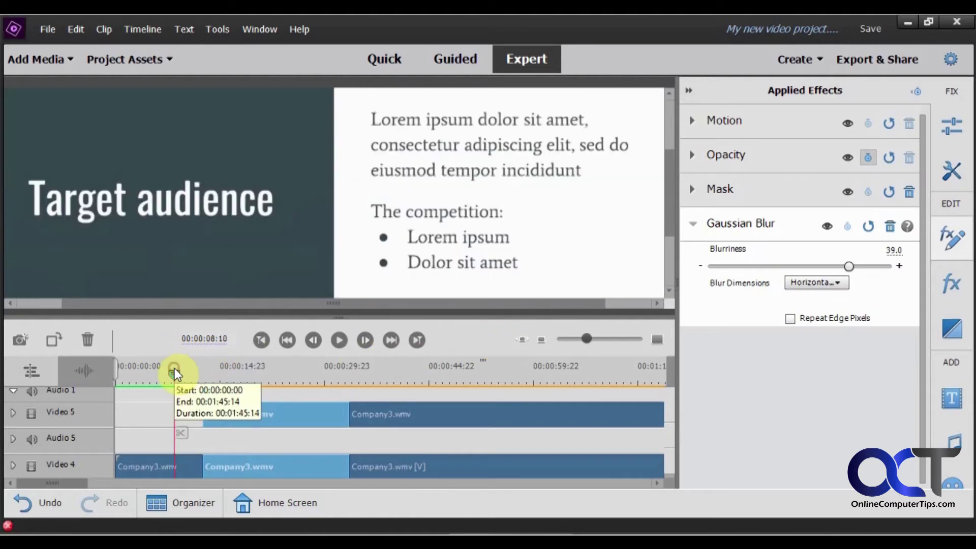
{"action": "left_click", "coordinate": [338, 339]}
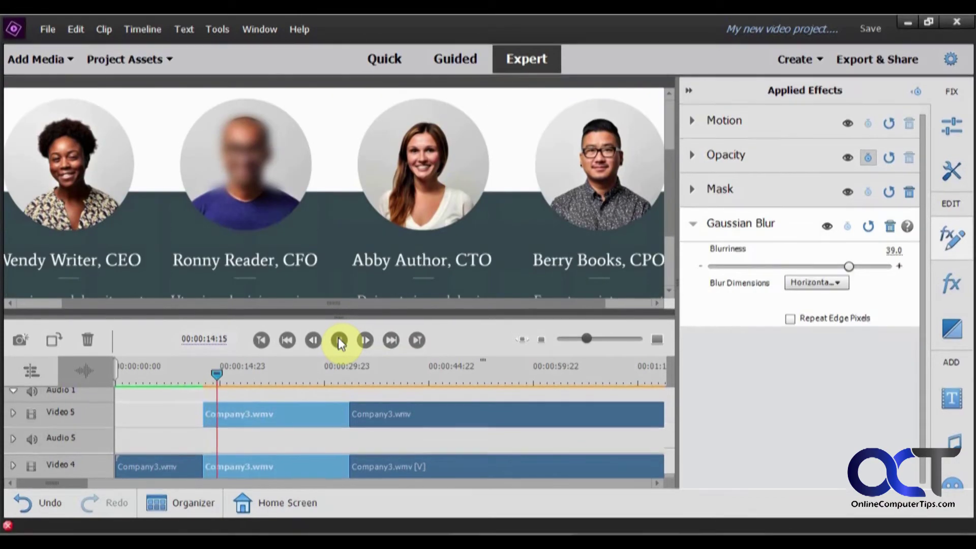
{"action": "left_click", "coordinate": [340, 377]}
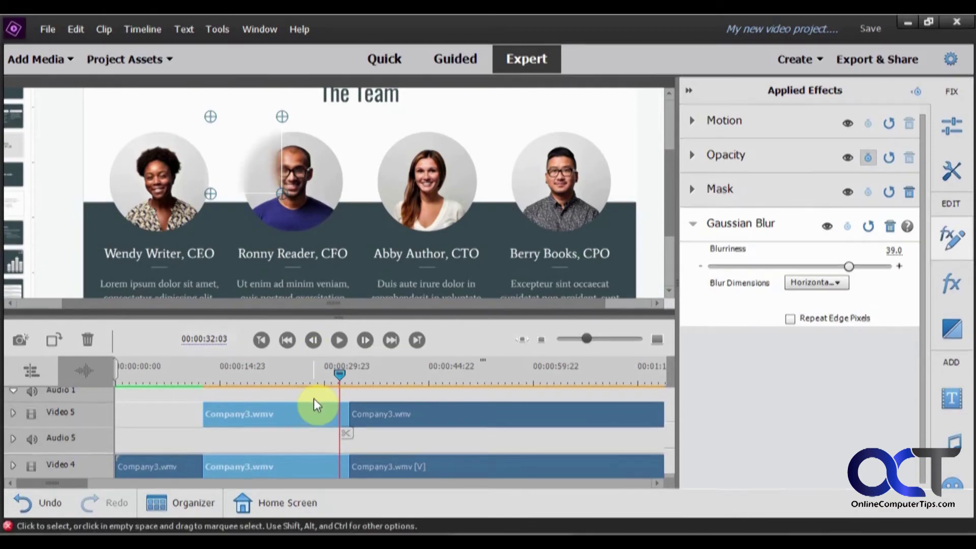
{"action": "left_click", "coordinate": [300, 386]}
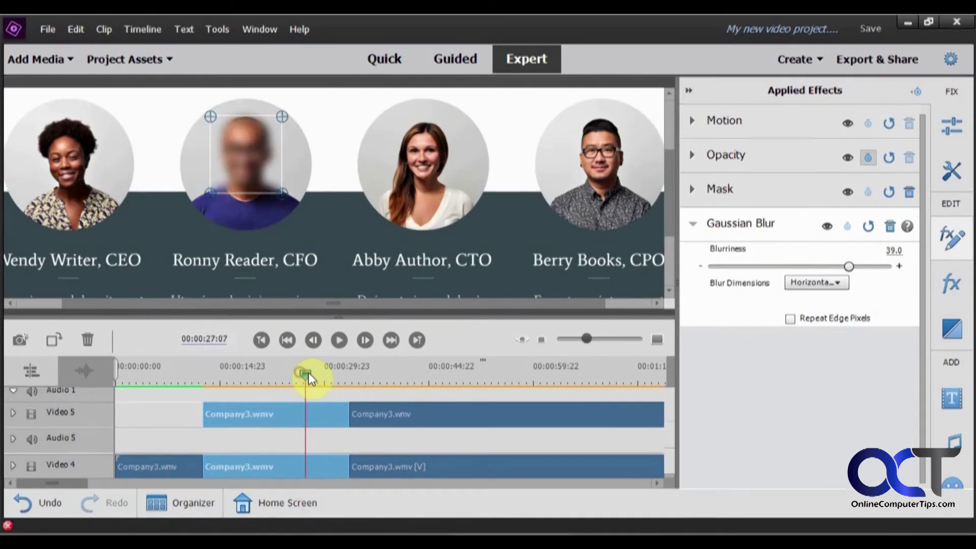
{"action": "left_click_drag", "start_coordinate": [309, 375], "coordinate": [343, 374]}
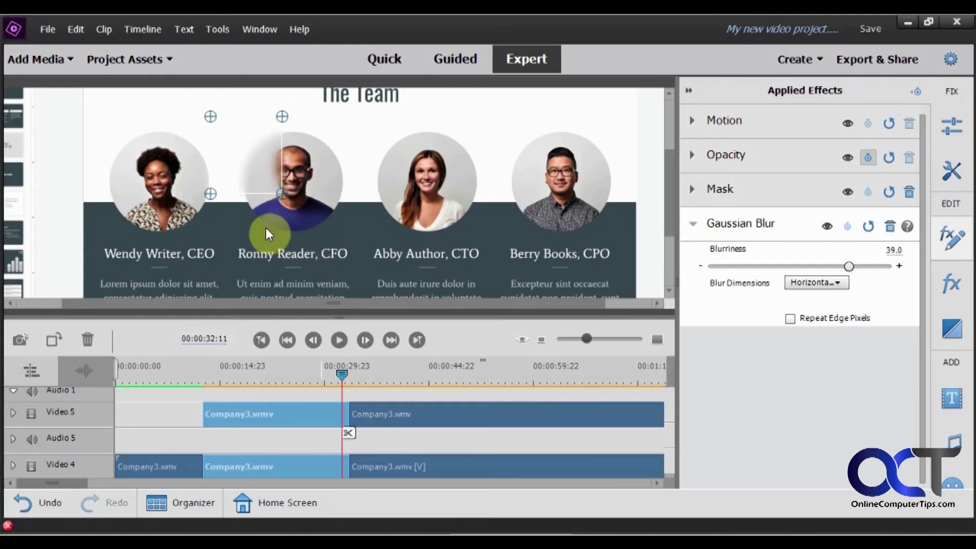
{"action": "left_click", "coordinate": [340, 343]}
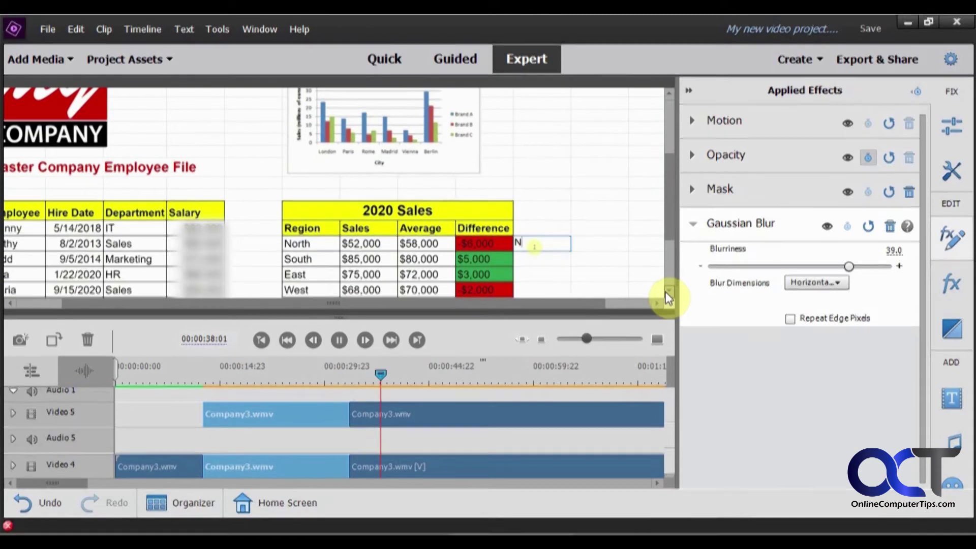
Pause at 00:00:39:20 on the blurred spreadsheet and select that Video 4 clip section
{"action": "left_click", "coordinate": [339, 341]}
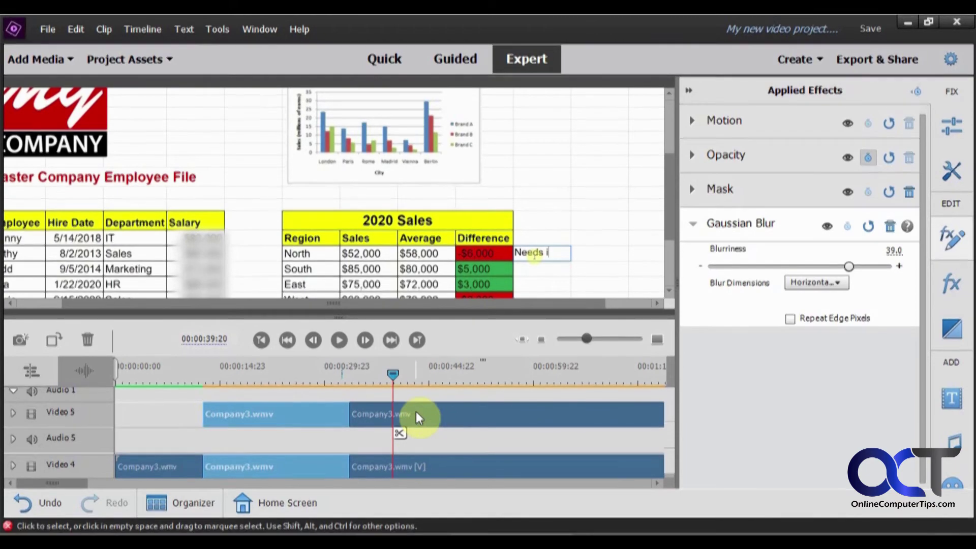
{"action": "left_click", "coordinate": [409, 468]}
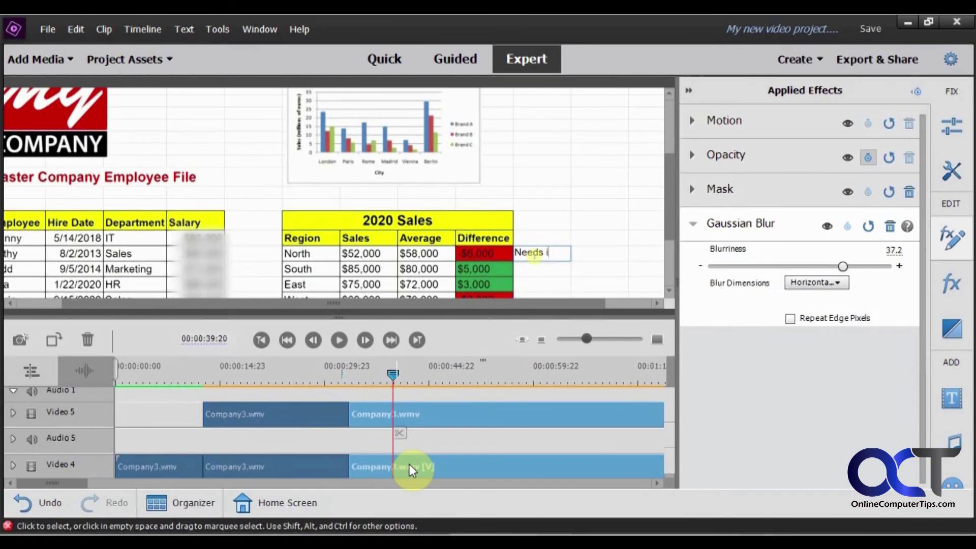
{"action": "left_click", "coordinate": [168, 464]}
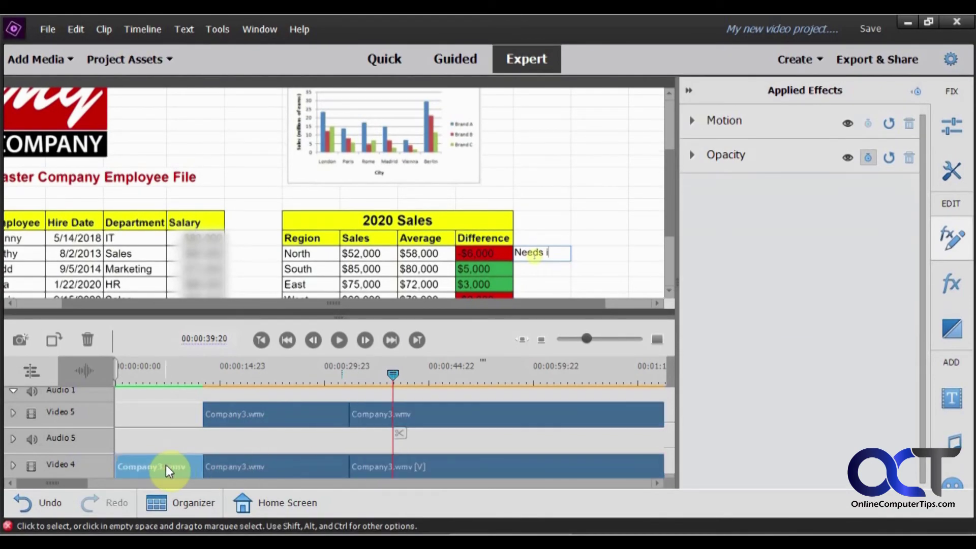
{"action": "right_click", "coordinate": [166, 459]}
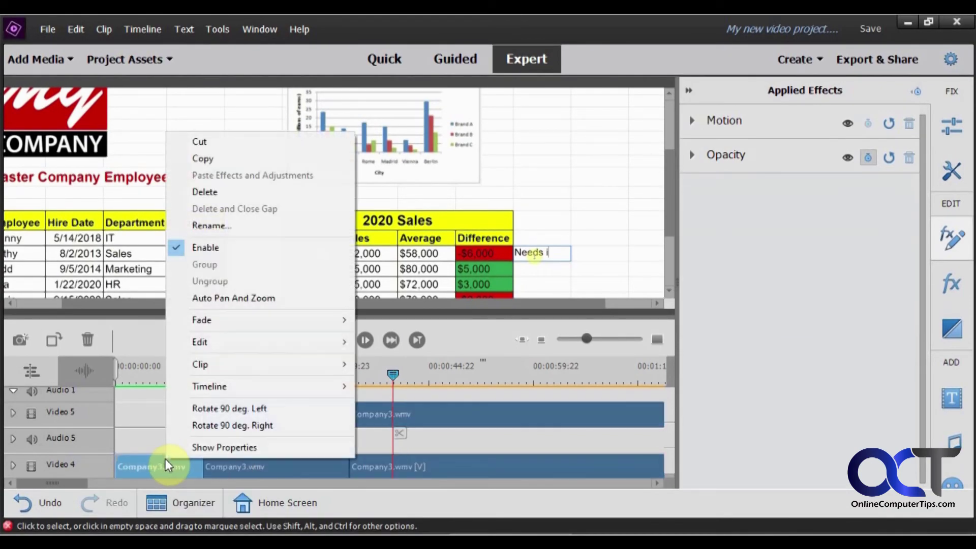
{"action": "mouse_move", "coordinate": [227, 363]}
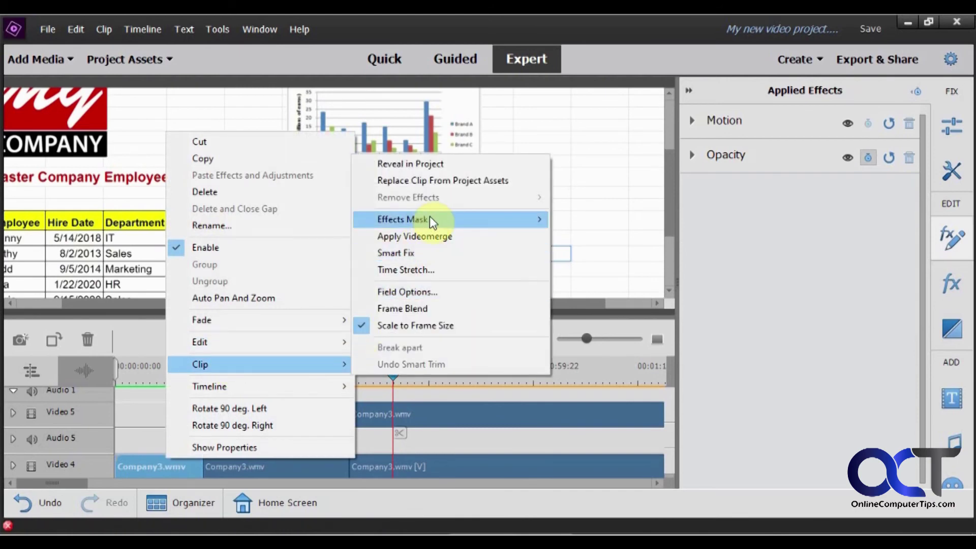
{"action": "mouse_move", "coordinate": [432, 222]}
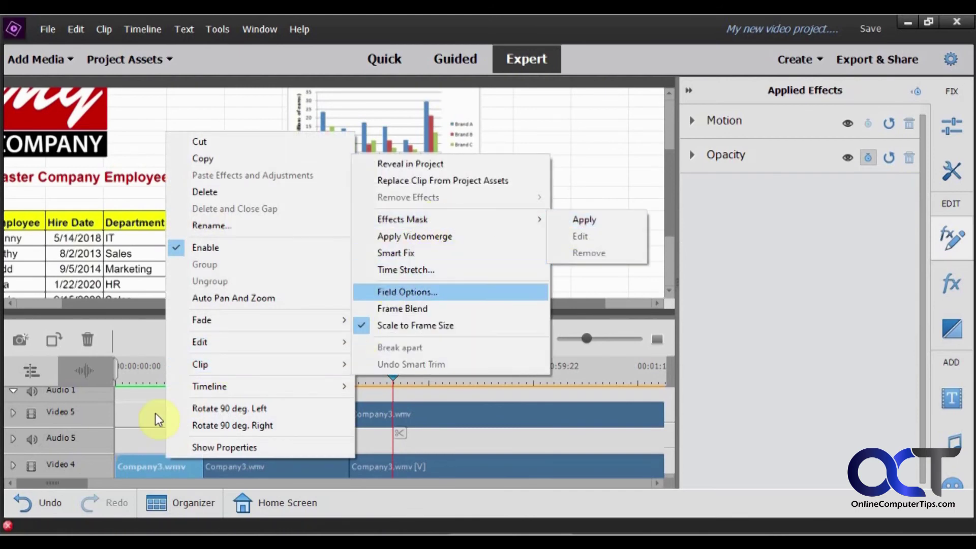
{"action": "left_click", "coordinate": [132, 439]}
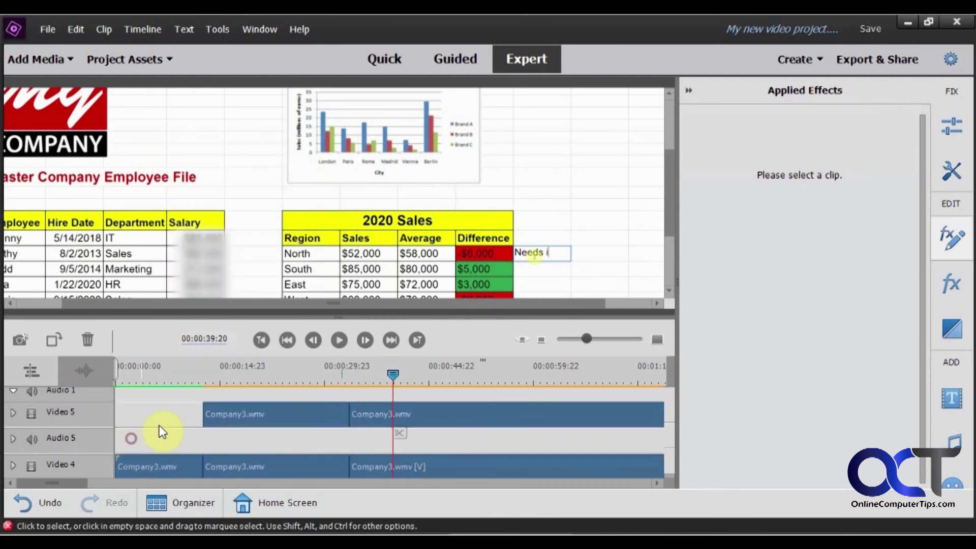
{"action": "left_click", "coordinate": [254, 412]}
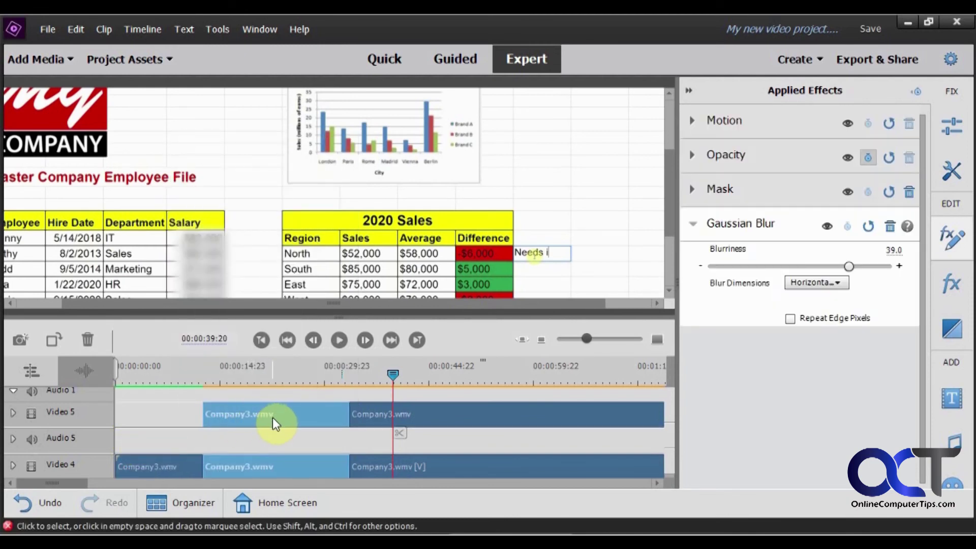